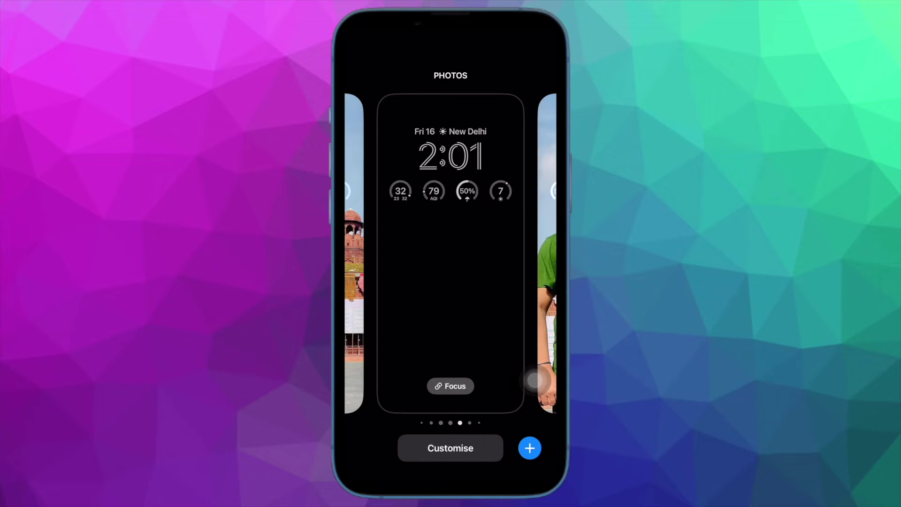
Step: Enter lock screen customisation and open the Add Widgets gallery
click(450, 254)
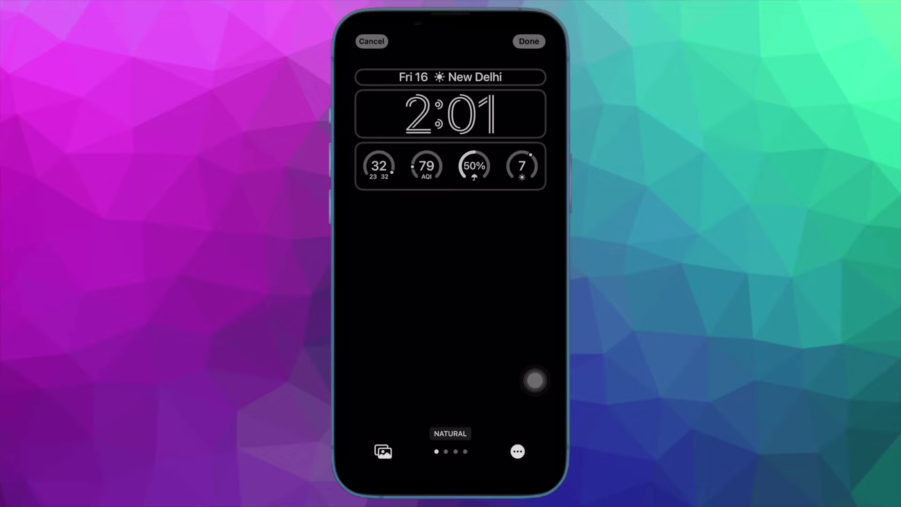
click(521, 166)
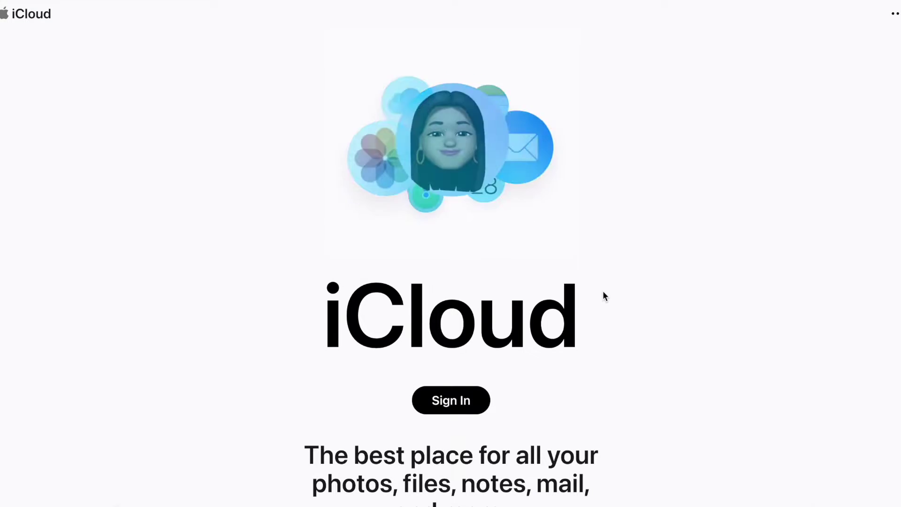
scroll(602, 291, down, 5)
scroll(604, 291, down, 5)
scroll(602, 291, down, 1)
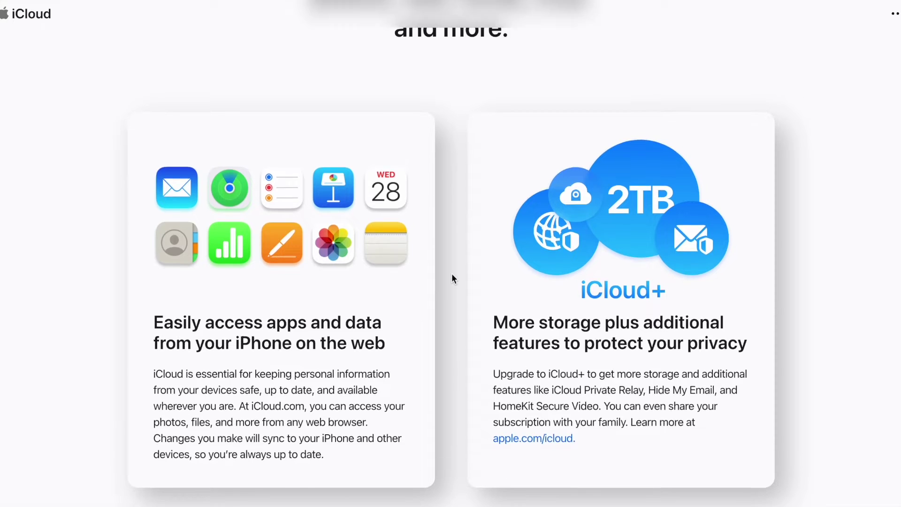
scroll(451, 273, up, 3)
scroll(451, 273, up, 5)
scroll(452, 273, up, 3)
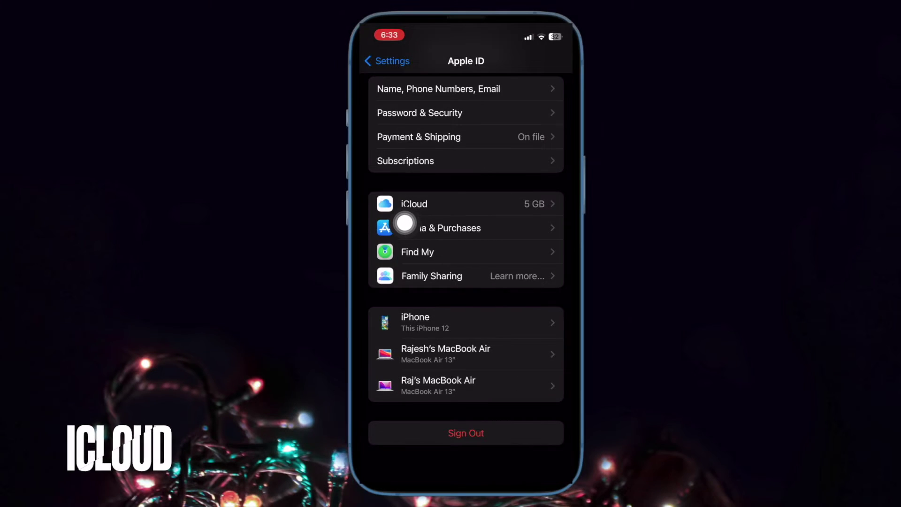
Step: Switch on Access iCloud Data on the Web in the iPhone's iCloud settings
click(474, 208)
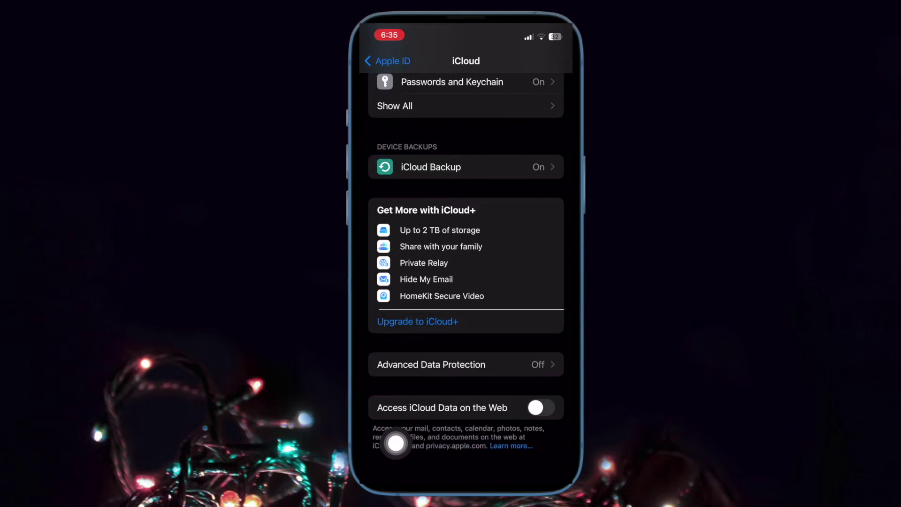
click(536, 408)
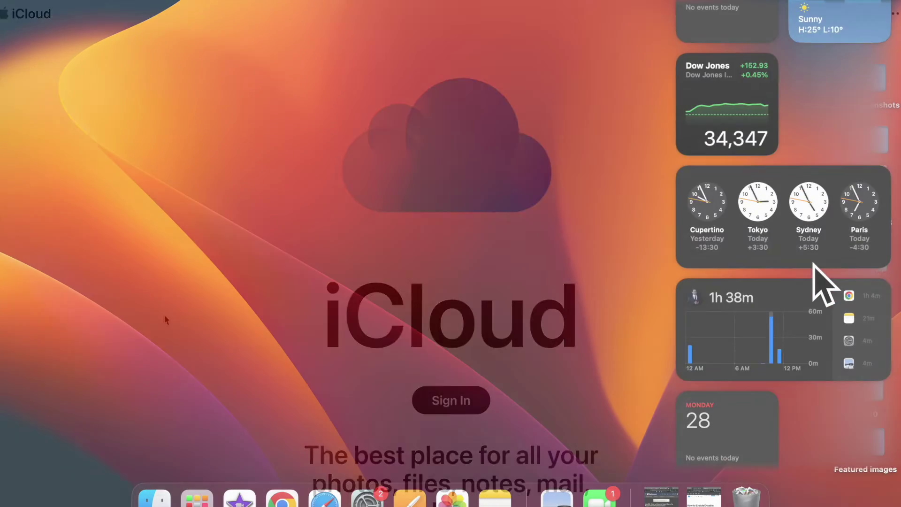
scroll(815, 266, down, 10)
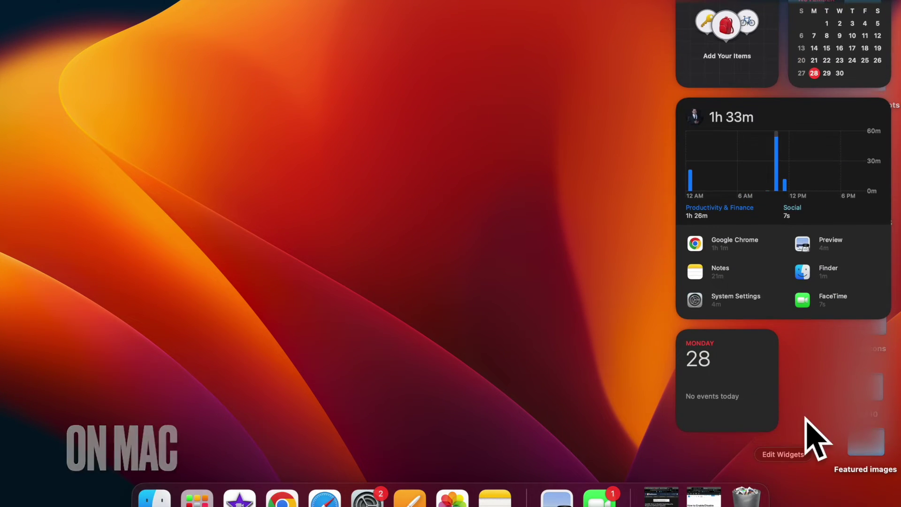
Step: Open the Mac widget gallery, then bring up the Apple menu
click(784, 454)
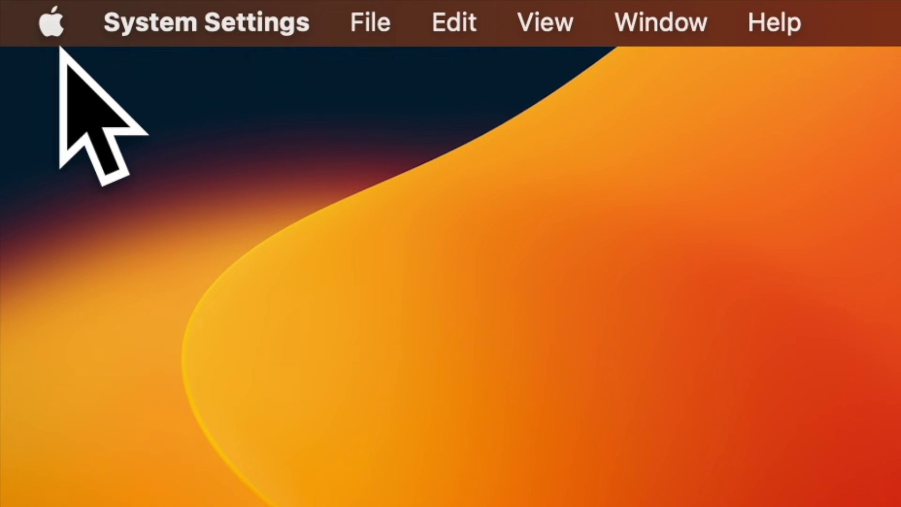
click(53, 23)
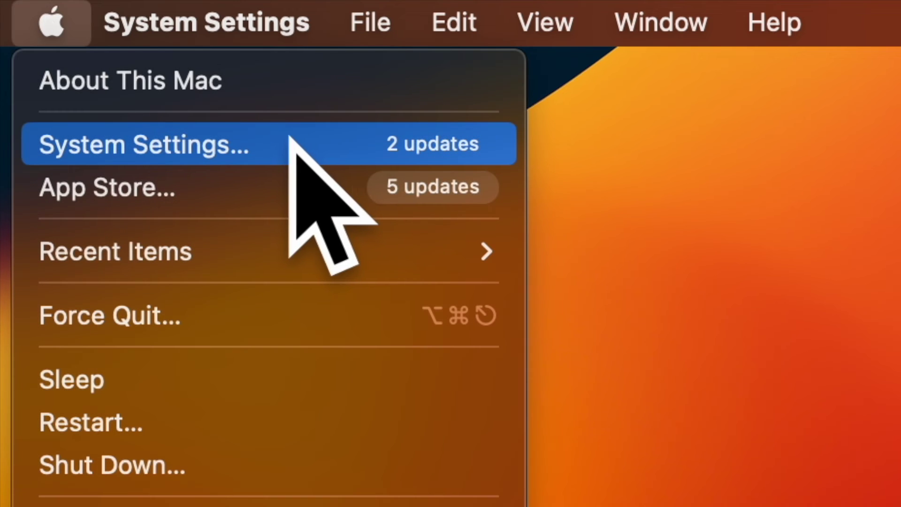
Step: Enable Access iCloud Data on the Web under Apple ID iCloud, confirming Access on the Web
click(253, 144)
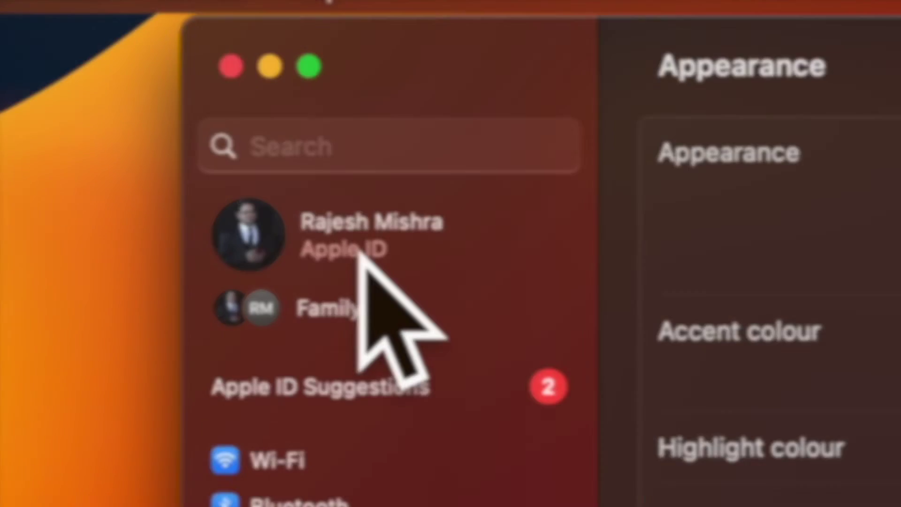
click(360, 260)
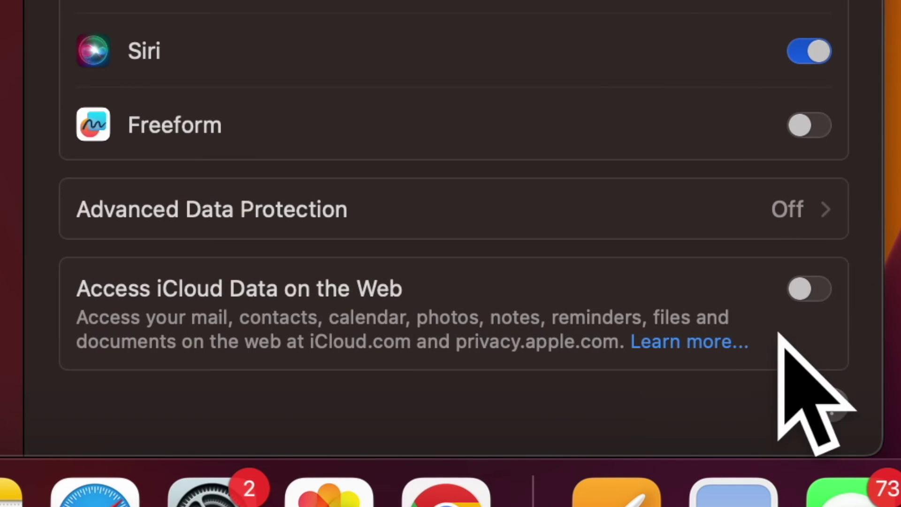
click(809, 290)
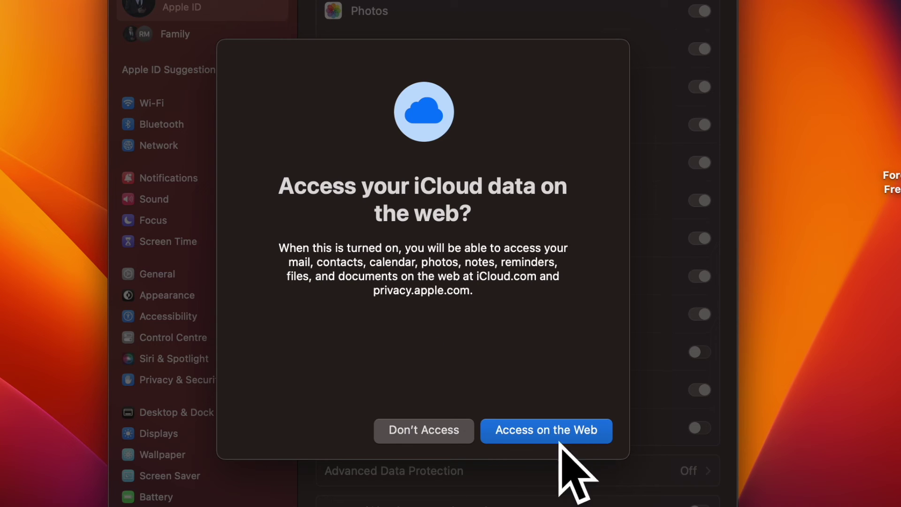
click(588, 440)
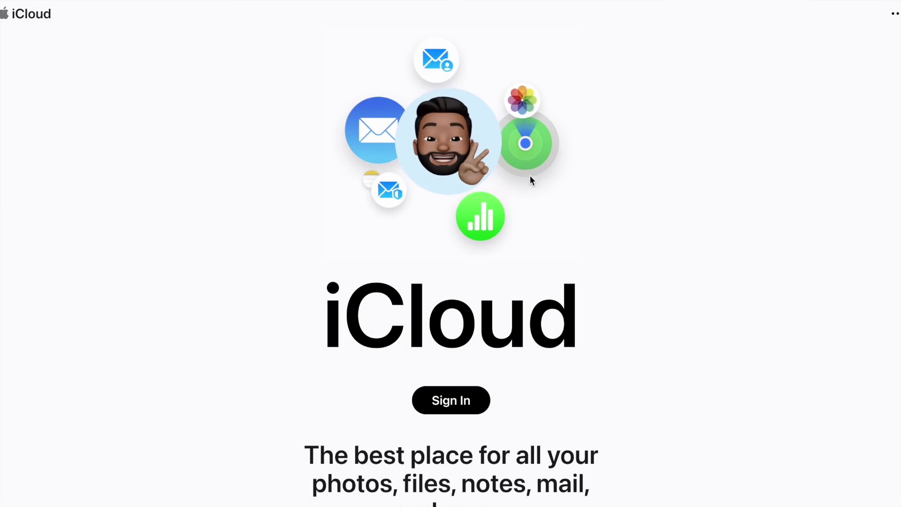